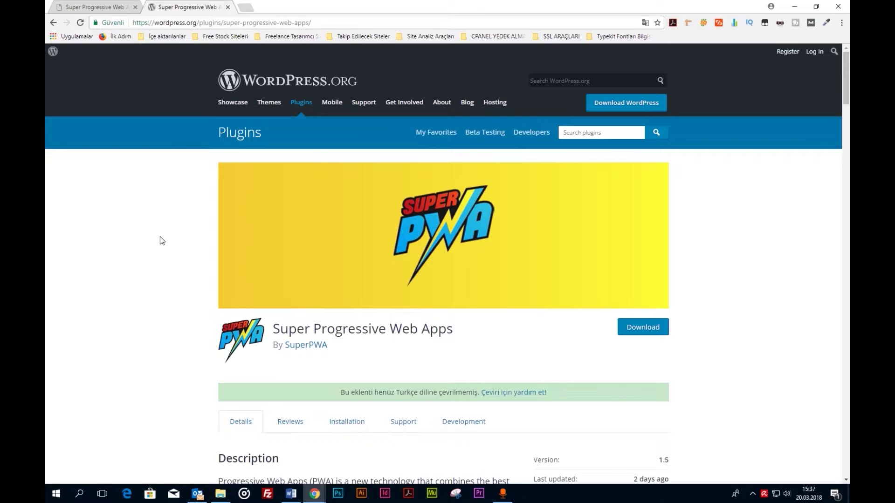
Examine the Super Progressive Web Apps plugin page on WordPress.org, including its title, download option and web address
scroll(110, 241, down, 2)
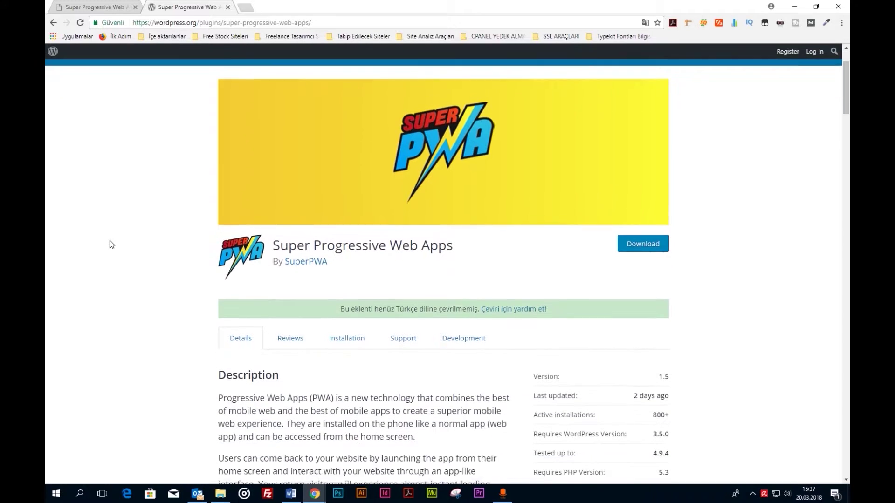
drag(473, 238, 267, 238)
click(498, 251)
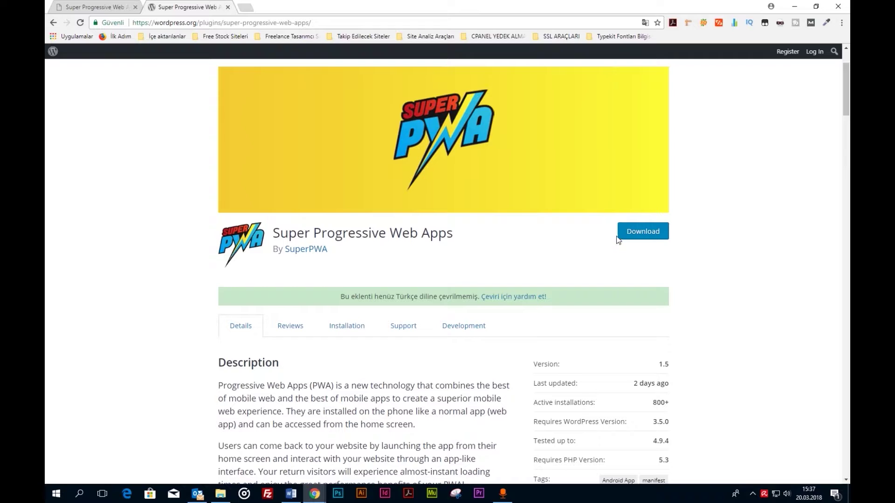
scroll(508, 269, up, 2)
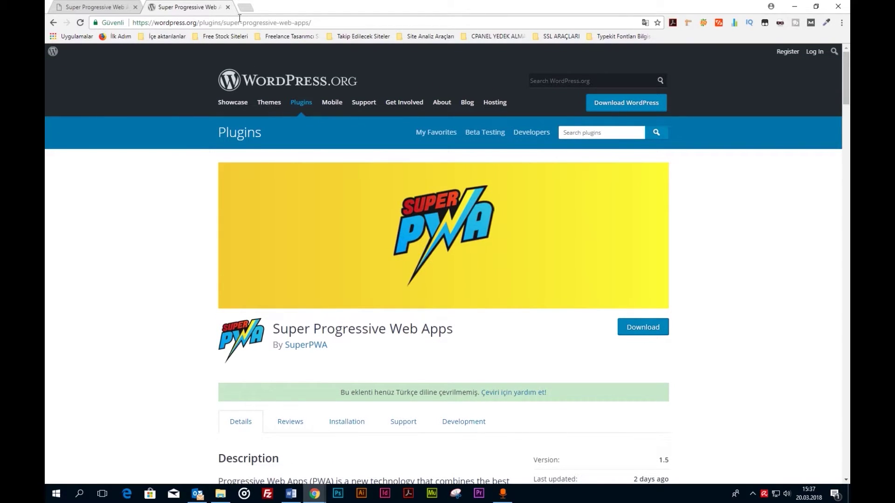
drag(346, 24, 204, 23)
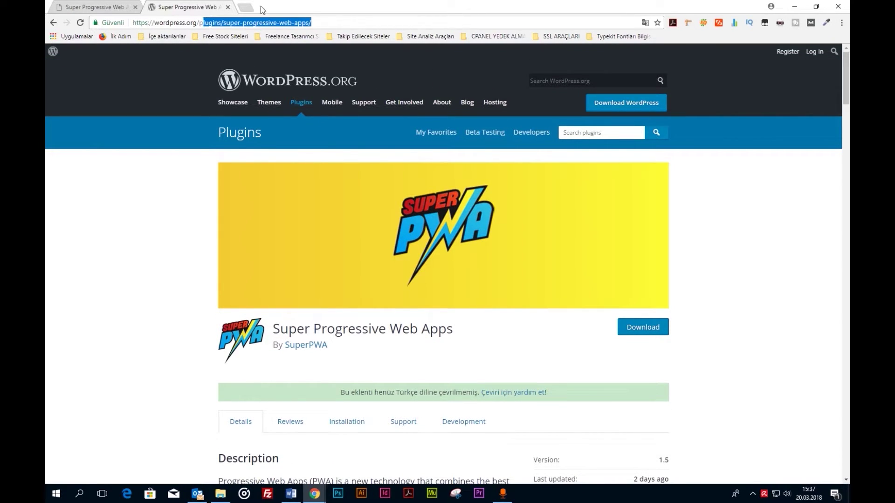
Locate the Yeni Ekle option for adding plugins in the site's WordPress admin and return to the WordPress.org plugin page
click(70, 6)
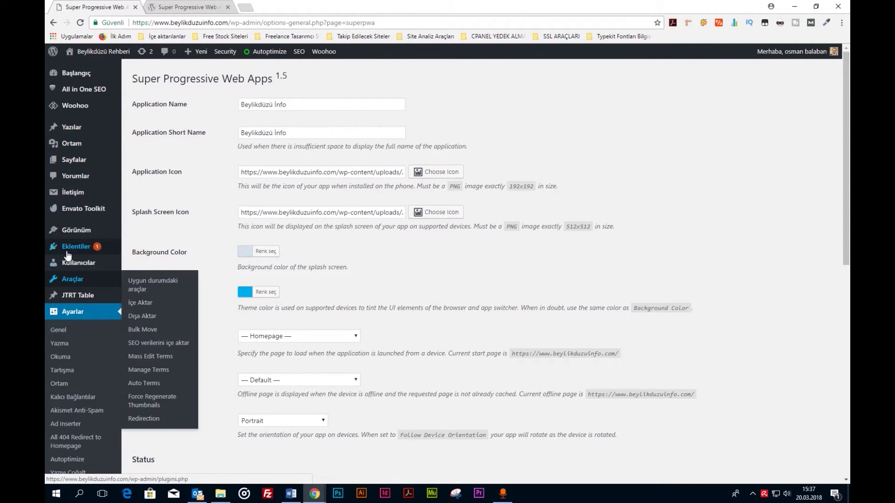
mouse_move(84, 247)
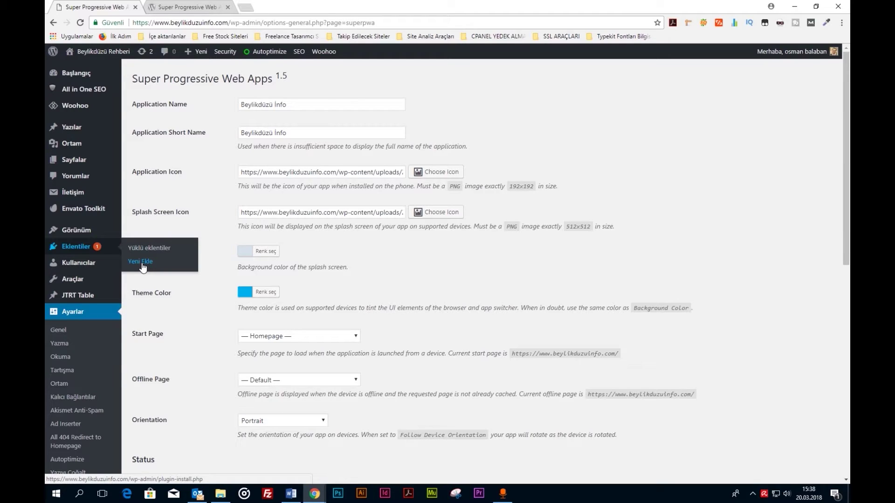
click(187, 7)
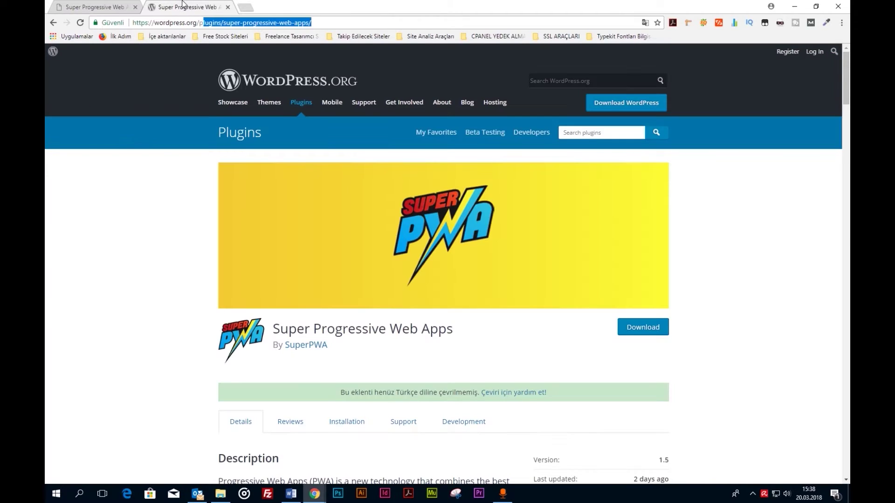
Read the plugin's description, feature list and minimum requirements on its WordPress.org page
scroll(165, 293, down, 10)
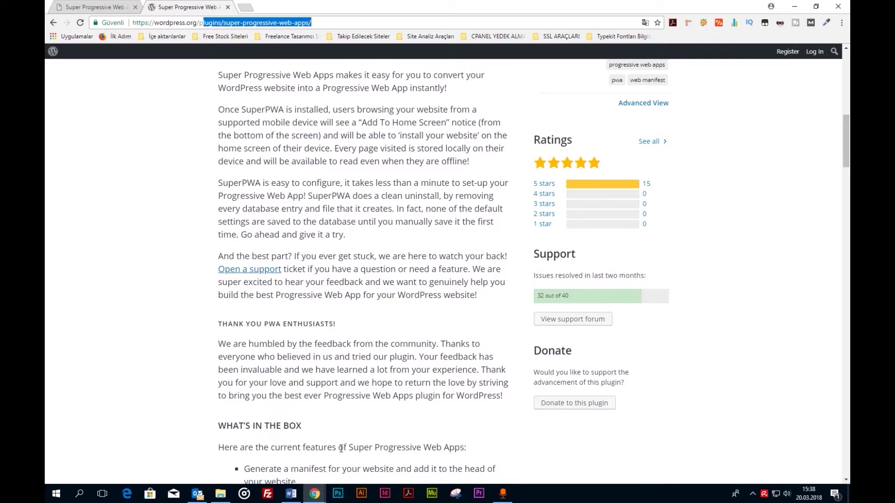
scroll(306, 342, down, 6)
scroll(303, 343, down, 4)
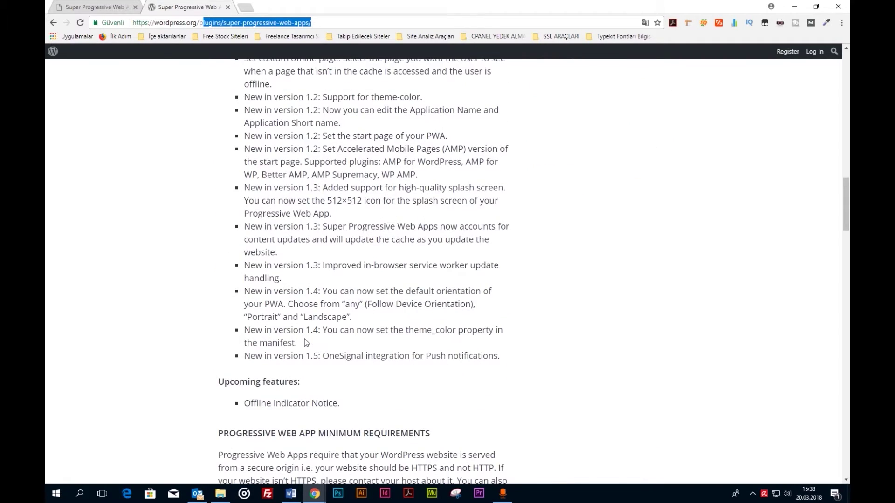
Review the Application Name and Application Short Name fields in the site's Super Progressive Web Apps settings
key(ctrl+shift+Tab)
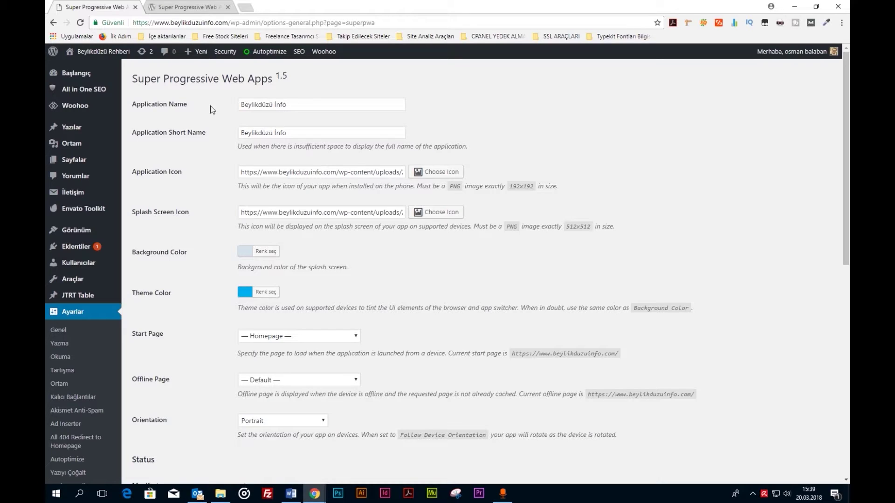
drag(188, 105, 142, 105)
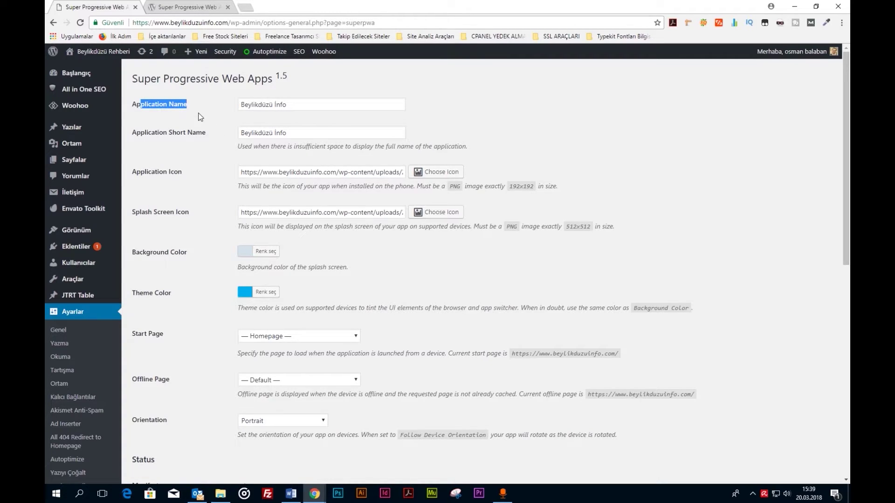
click(200, 117)
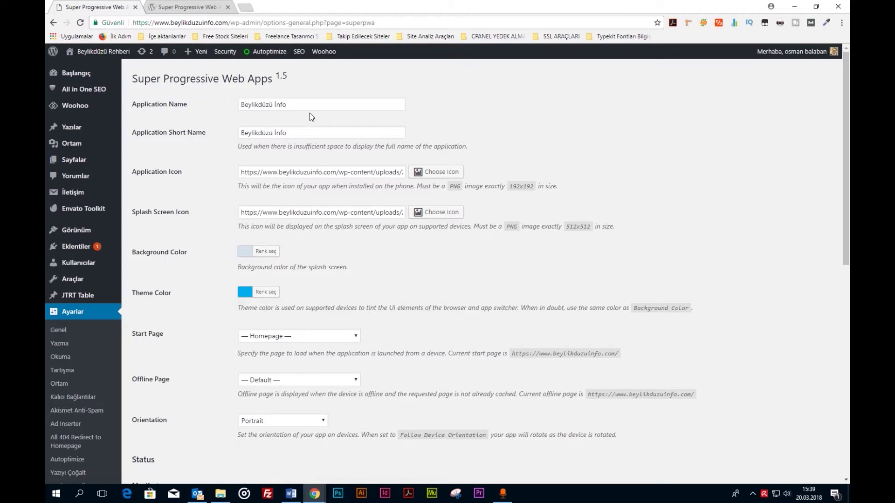
drag(214, 132, 157, 133)
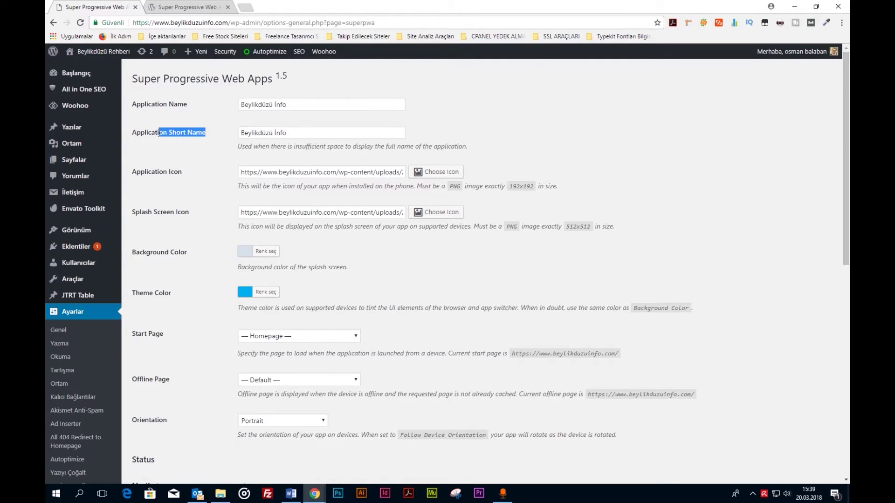
click(307, 143)
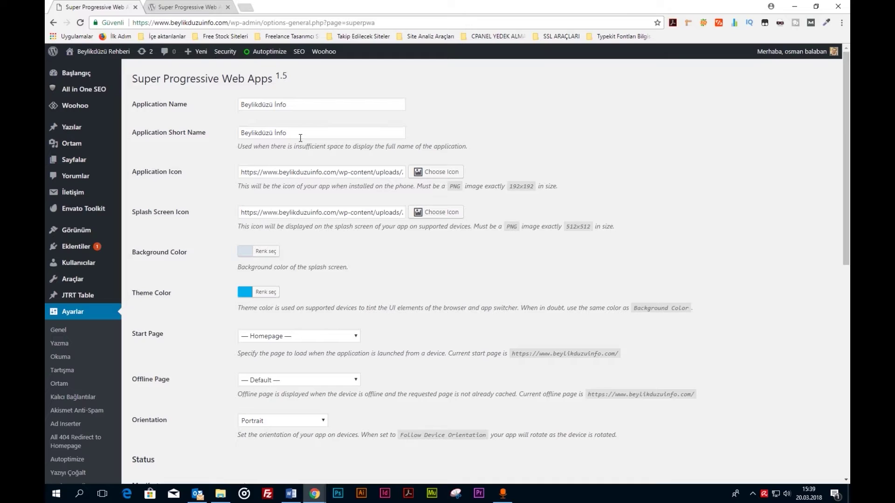
drag(300, 138, 239, 136)
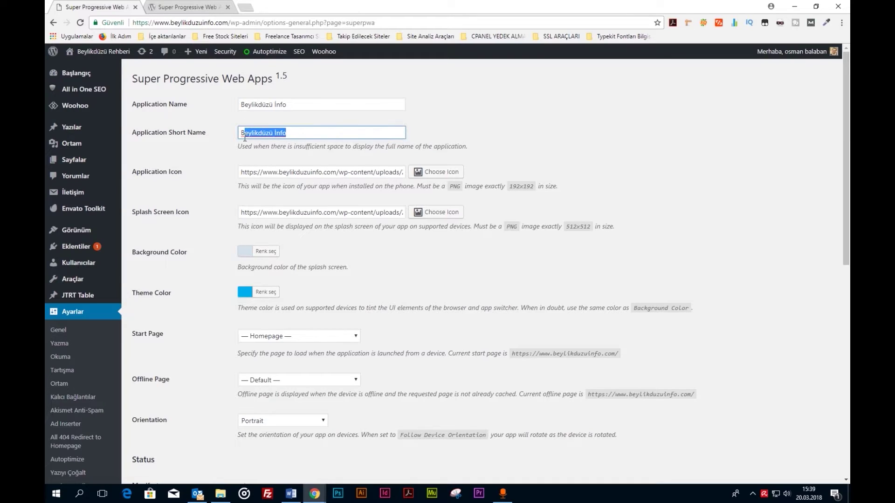
click(220, 151)
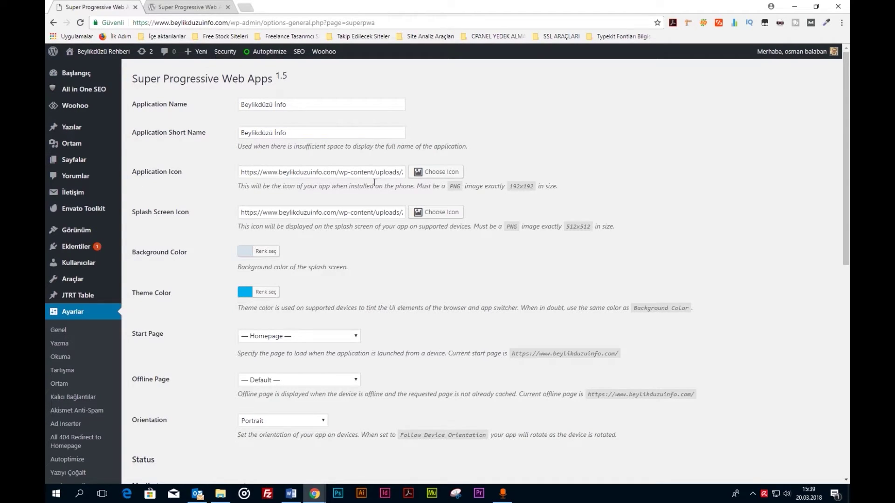
Check the required PNG image sizes for the Application Icon and the Splash Screen Icon
drag(534, 187, 511, 186)
drag(158, 212, 191, 214)
drag(591, 227, 566, 231)
Look through the Start Page choices, pick Homepage, and examine the current start page address
scroll(245, 233, down, 2)
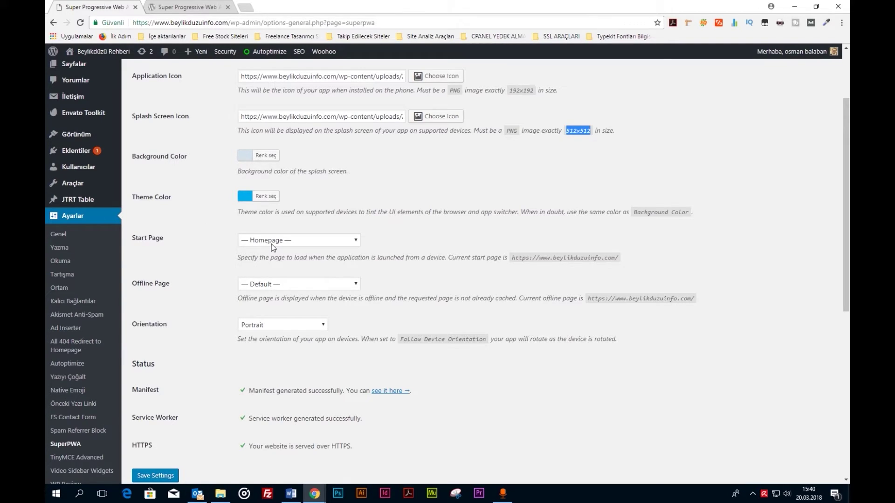
click(284, 240)
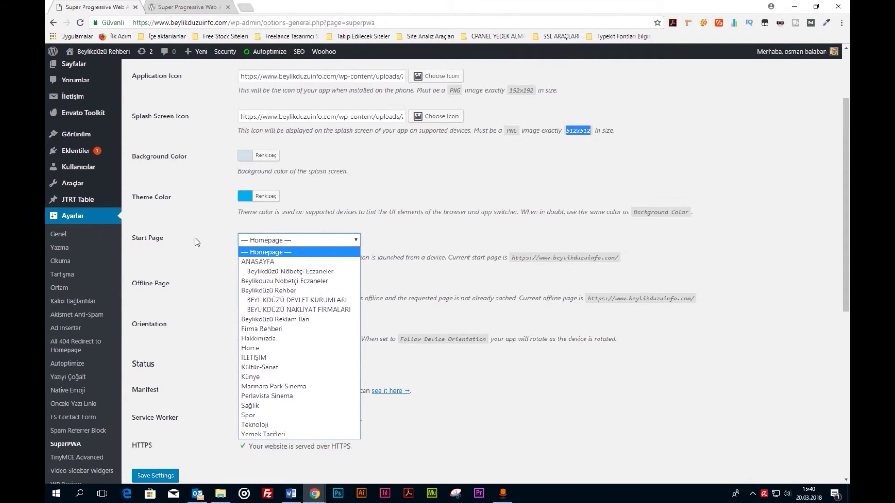
click(284, 256)
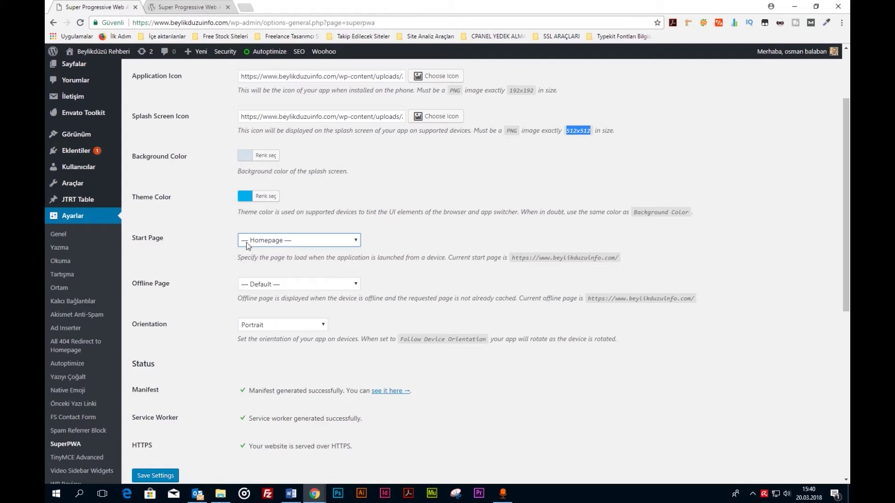
click(313, 259)
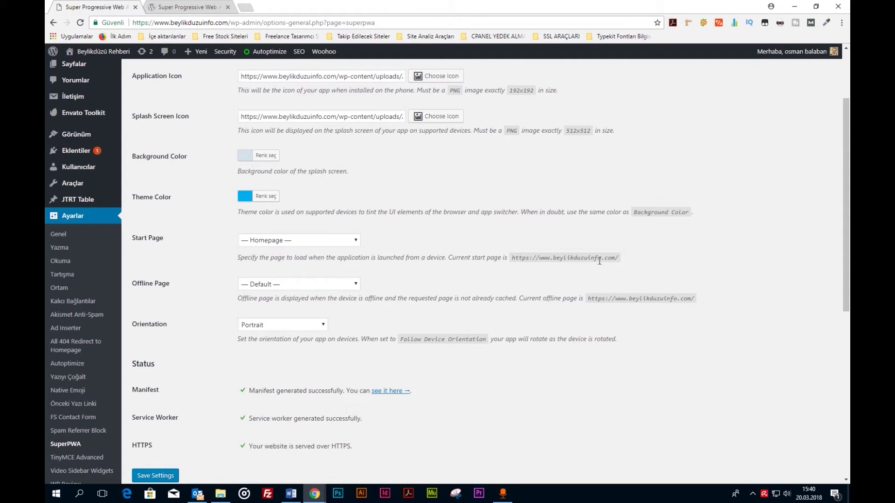
drag(510, 260, 627, 264)
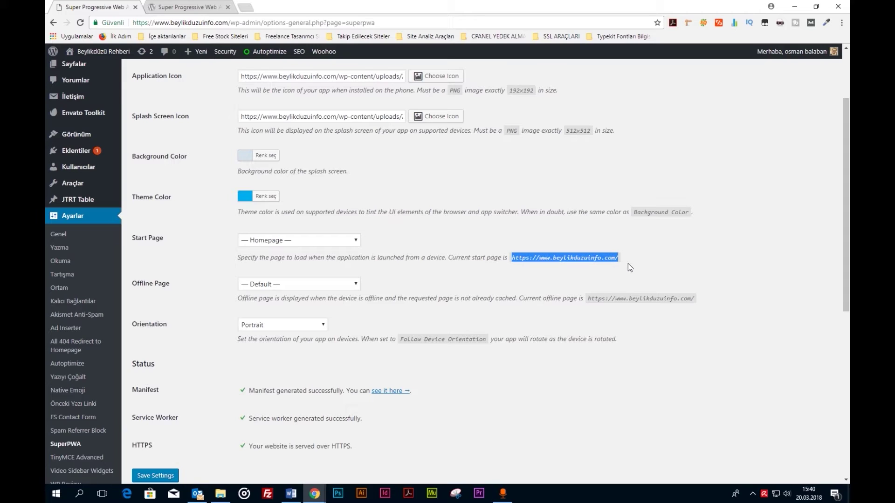
click(492, 263)
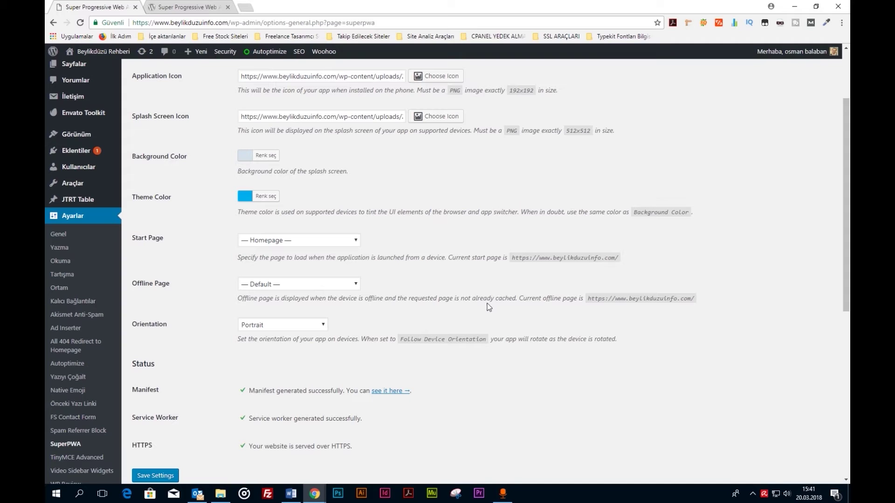
Review the available Orientation options for the app and close the list without choosing another one
scroll(476, 303, down, 3)
click(285, 182)
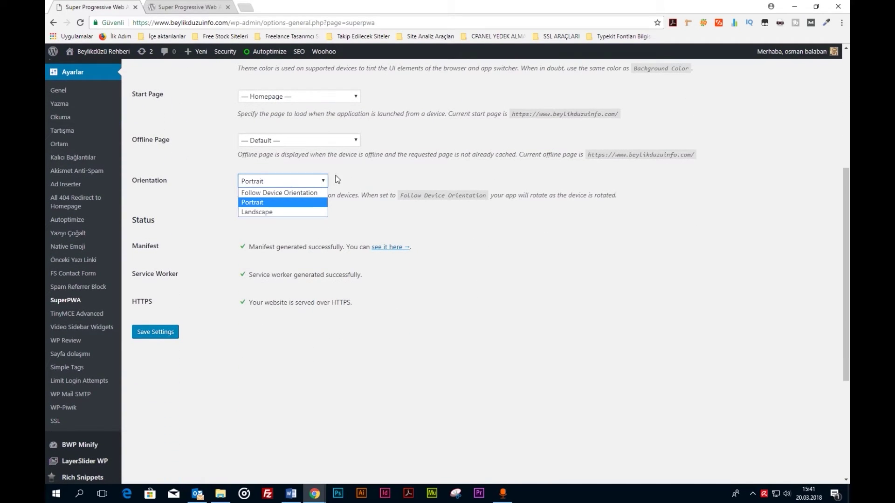
click(395, 173)
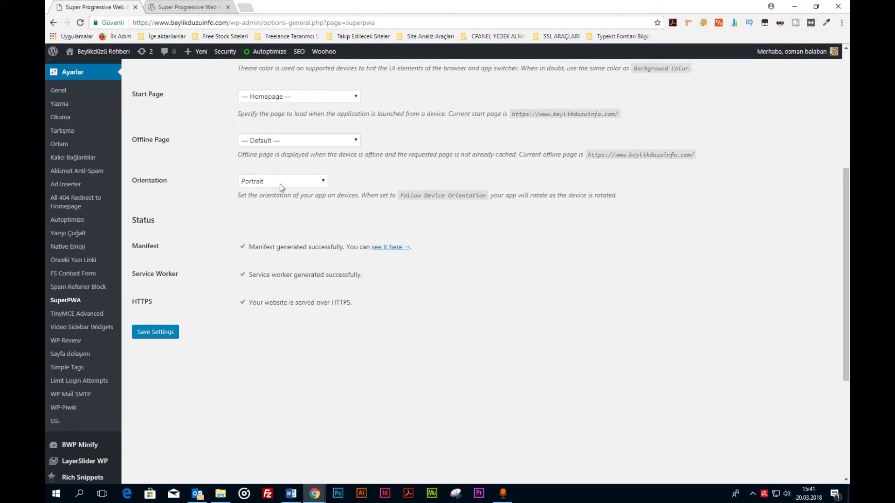
click(262, 185)
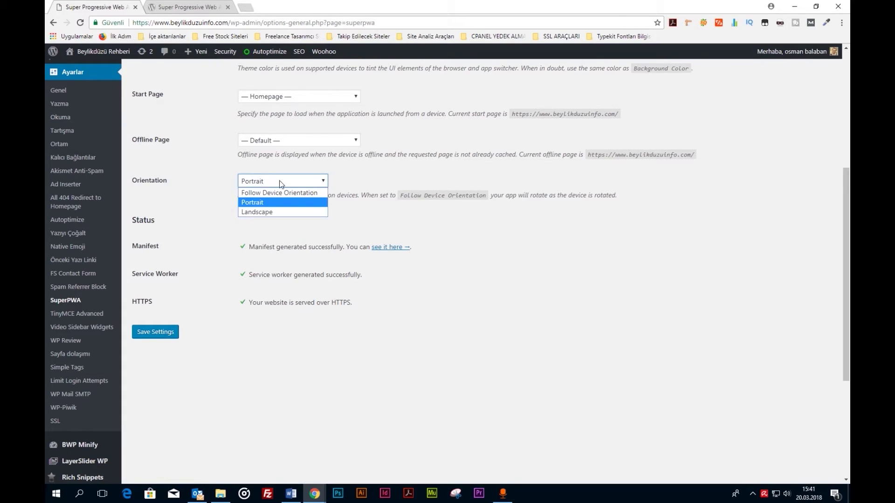
click(388, 175)
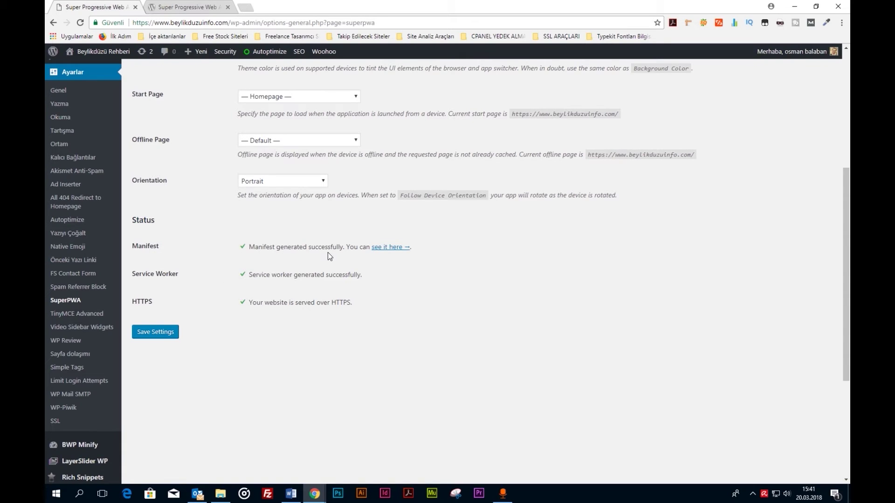
Check the Manifest, Service Worker and HTTPS entries in the plugin's Status section
drag(249, 247, 270, 247)
click(278, 249)
drag(256, 274, 352, 275)
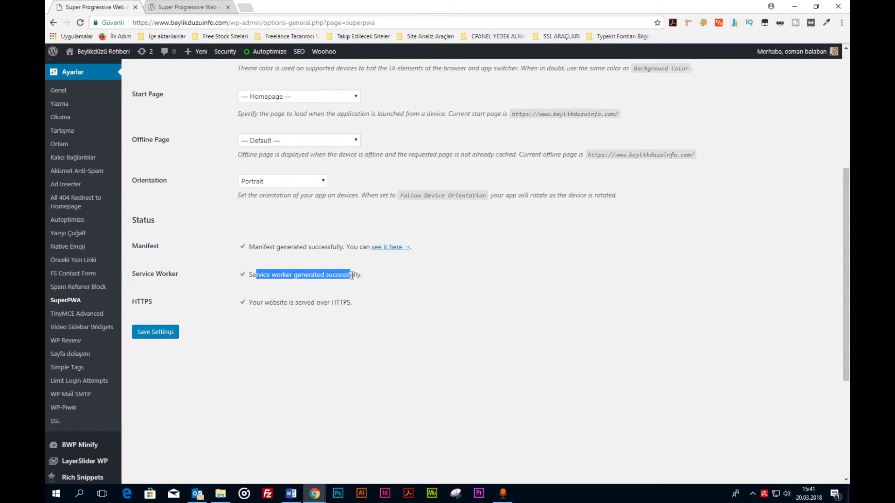
click(303, 264)
drag(243, 302, 365, 301)
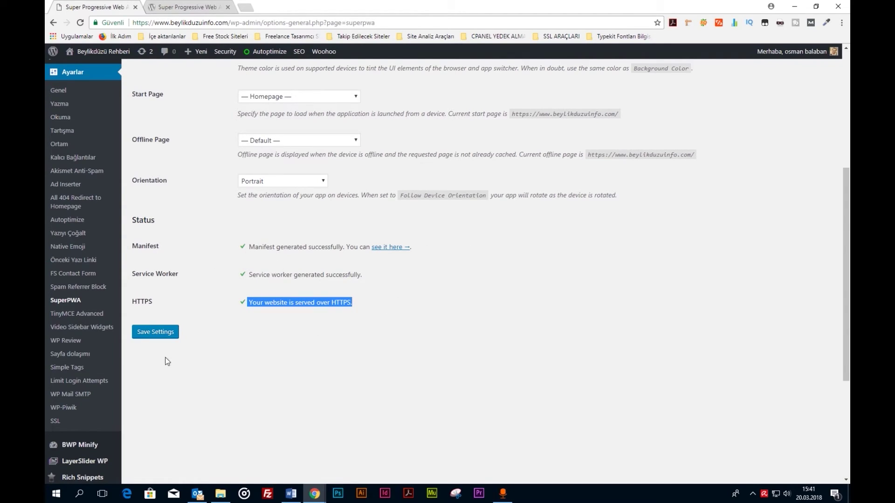
click(216, 232)
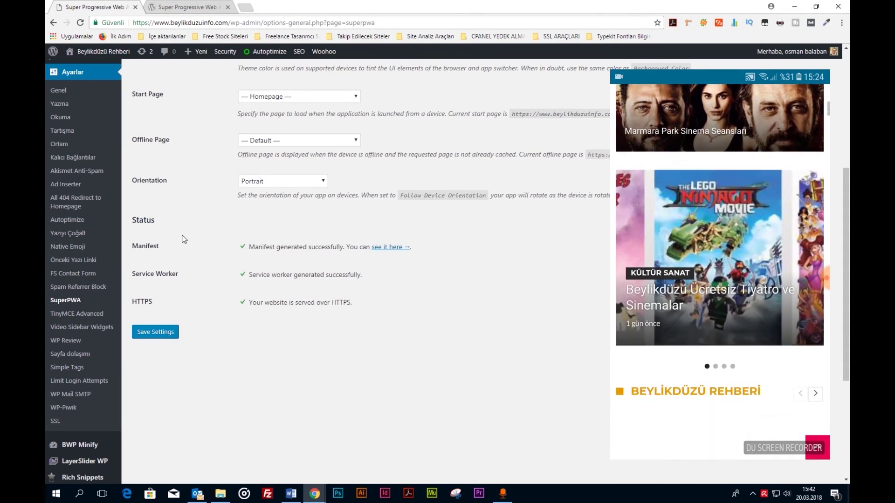
Highlight the Super Progressive Web Apps title on the settings page, then clear the selection
scroll(181, 239, up, 5)
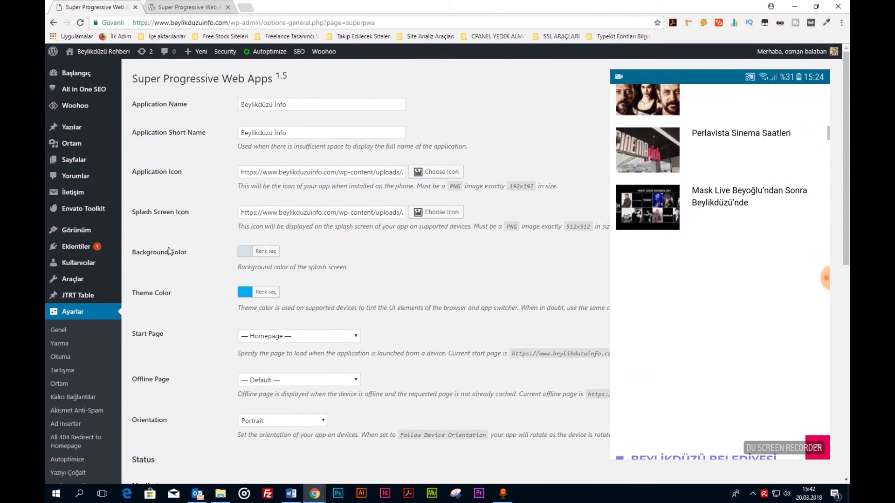
drag(269, 82, 133, 80)
click(187, 114)
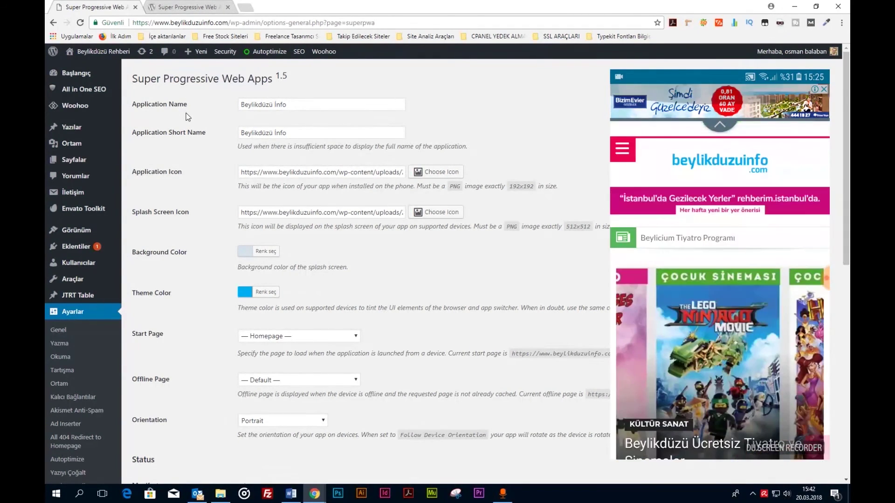